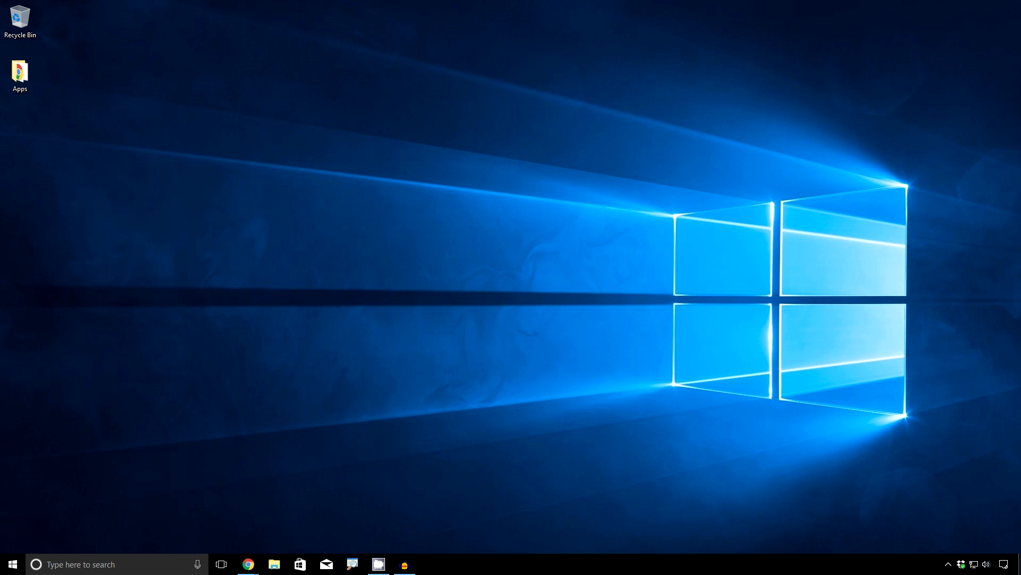
# Step: Open the Dropbox folder from the tray panel, browse into Example and photos, then return to the root
pyautogui.click(961, 564)
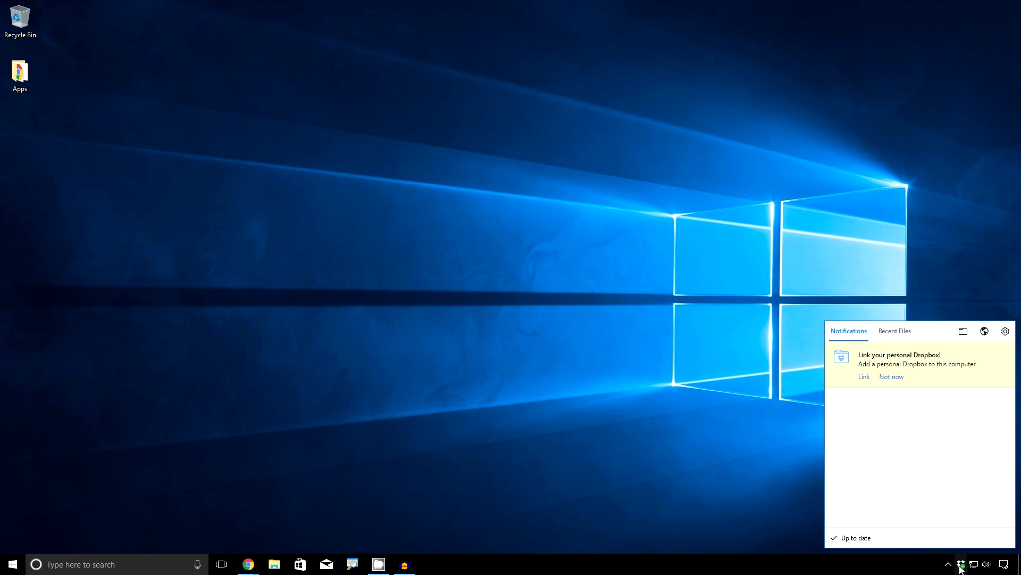
pyautogui.click(963, 331)
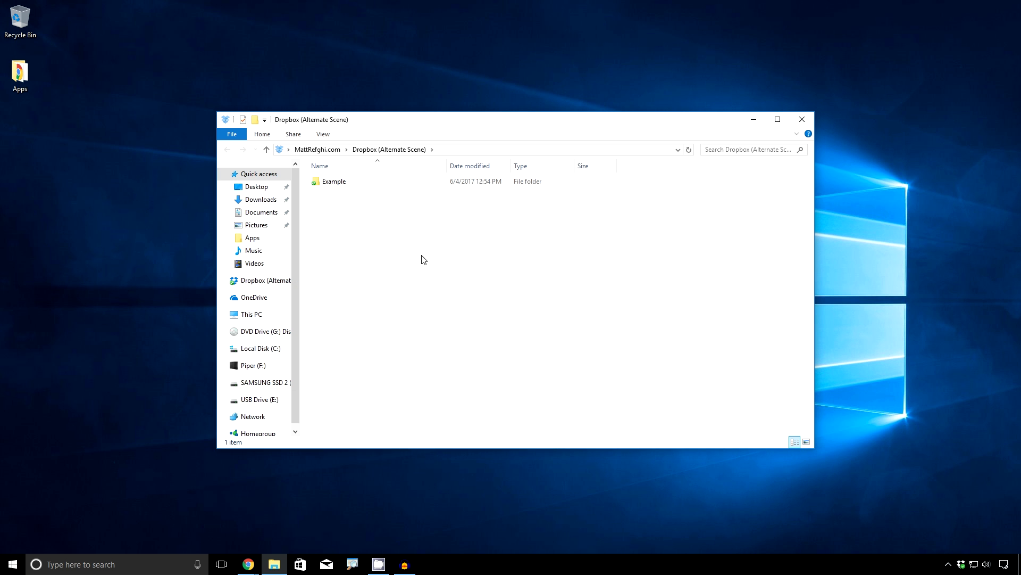
pyautogui.doubleClick(346, 187)
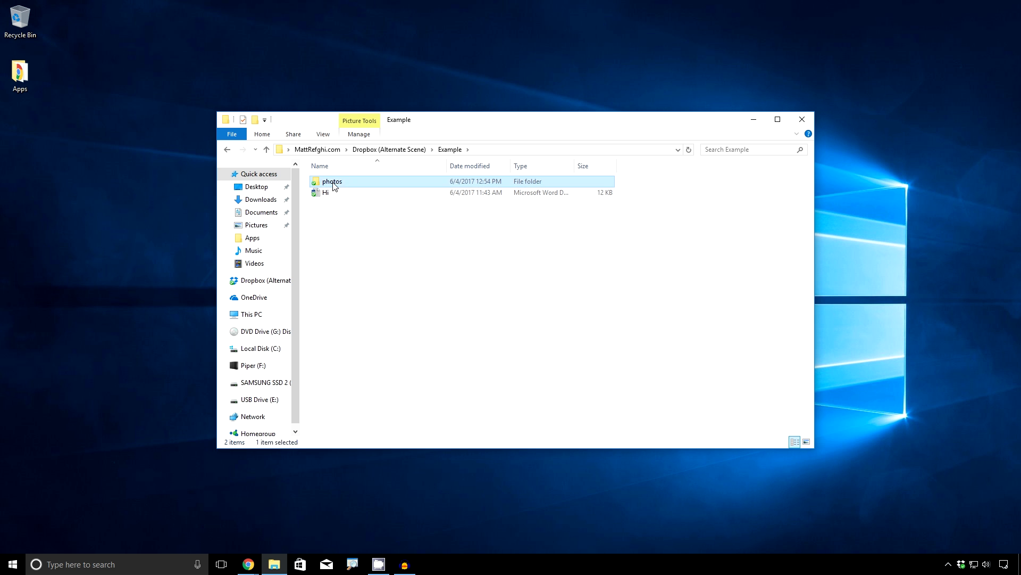
pyautogui.doubleClick(332, 182)
pyautogui.press('BackSpace')
pyautogui.press('BackSpace')
pyautogui.click(359, 227)
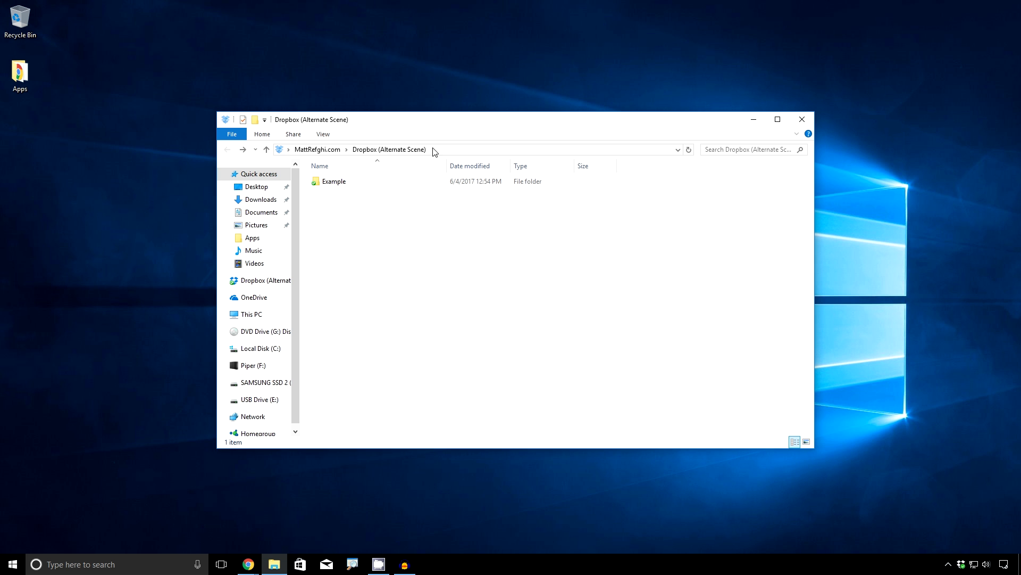
# Step: Show the Dropbox folder's full path as text and highlight the C: drive letter
pyautogui.click(452, 151)
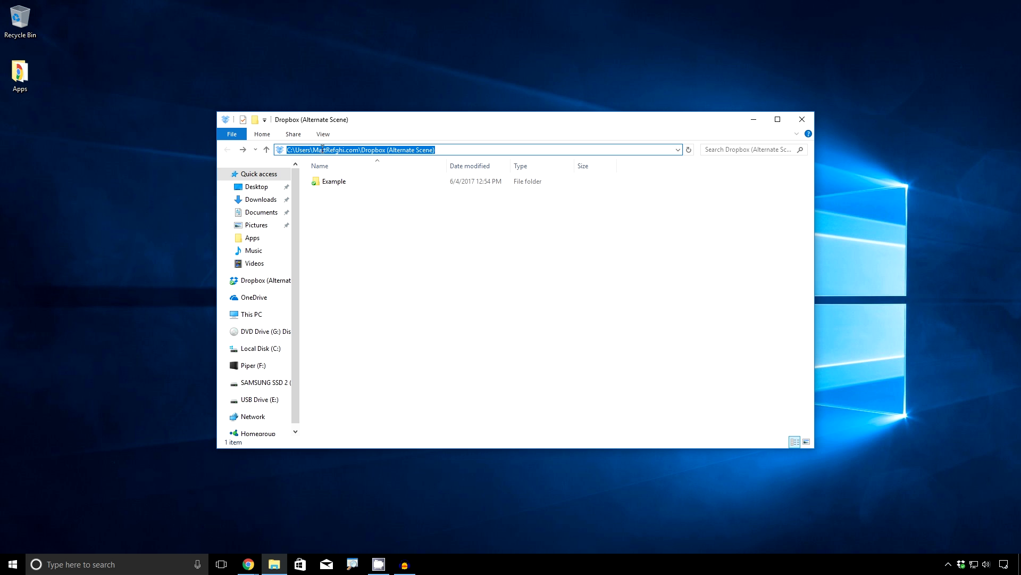
pyautogui.press('End')
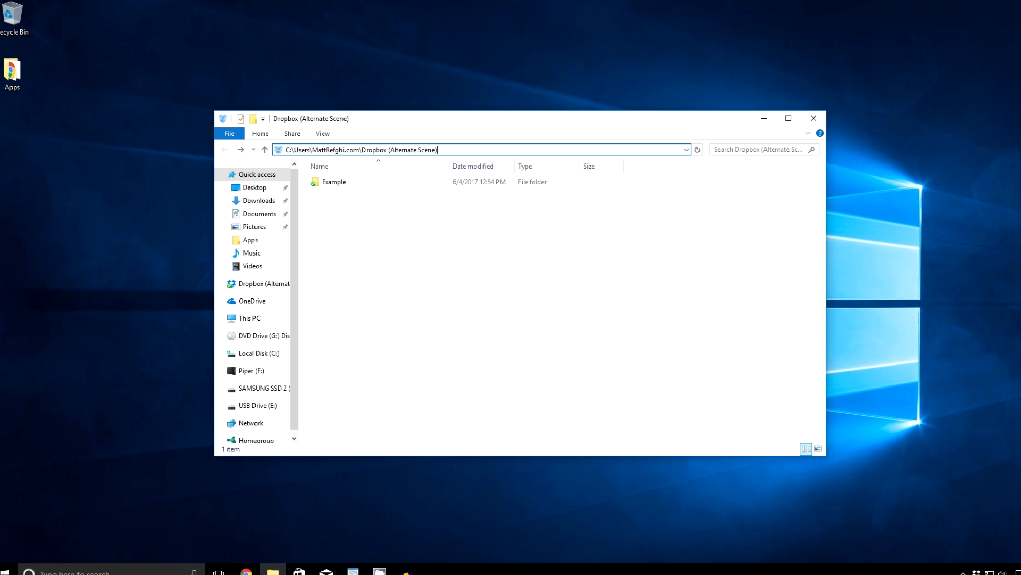
pyautogui.press('Escape')
pyautogui.click(414, 150)
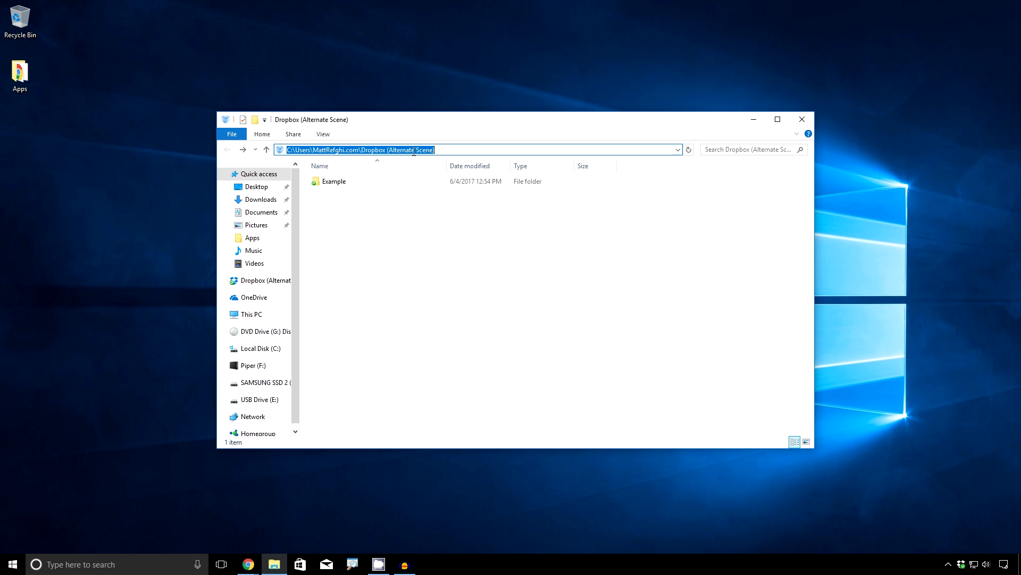
pyautogui.click(291, 151)
pyautogui.moveTo(291, 151); pyautogui.dragTo(285, 149)
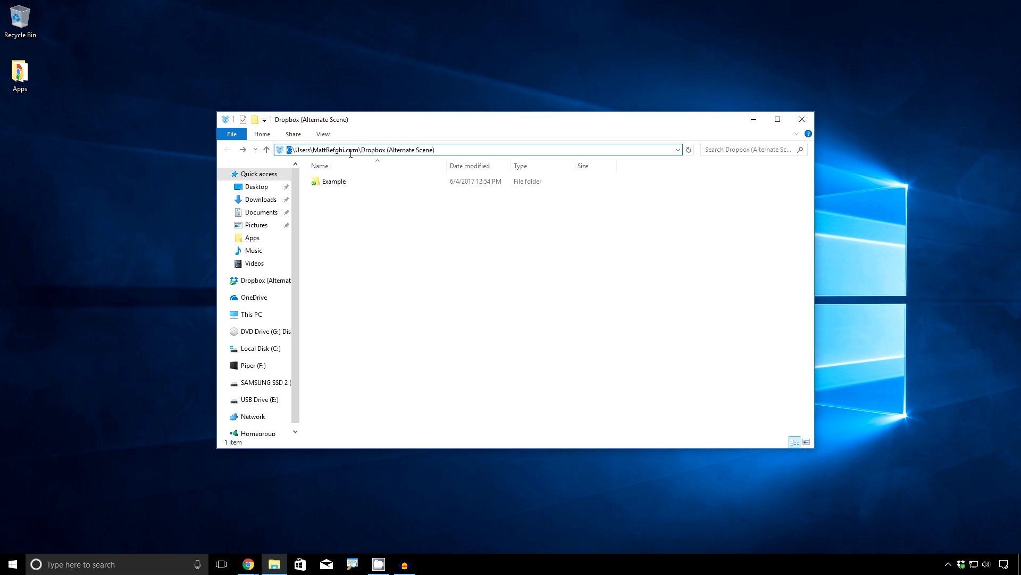
pyautogui.click(444, 150)
# Step: Open the Dropbox tray panel's settings menu, showing 63.2% of 2,048.0GB used
pyautogui.click(961, 570)
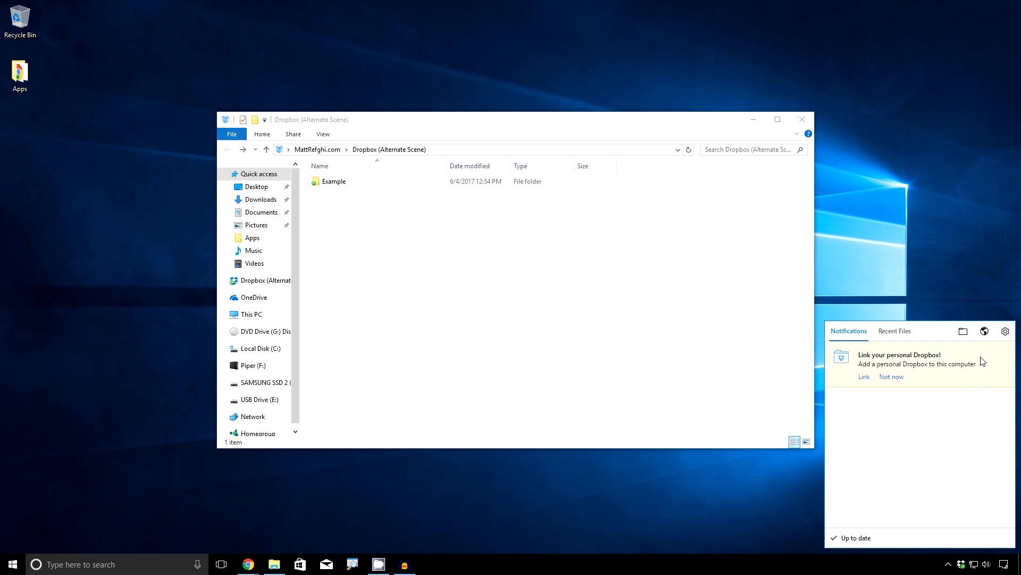
pyautogui.click(803, 474)
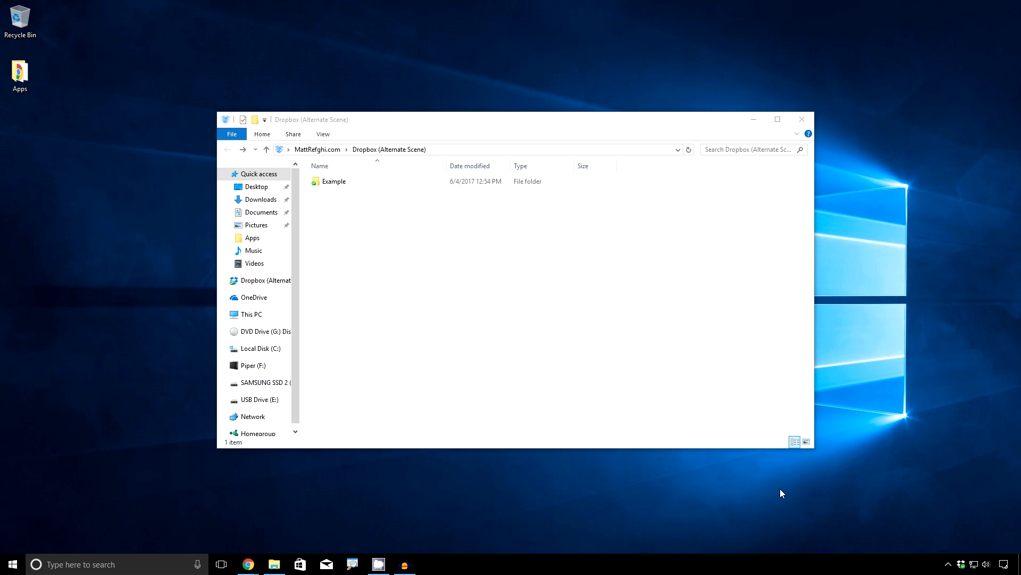
pyautogui.click(962, 565)
pyautogui.click(961, 564)
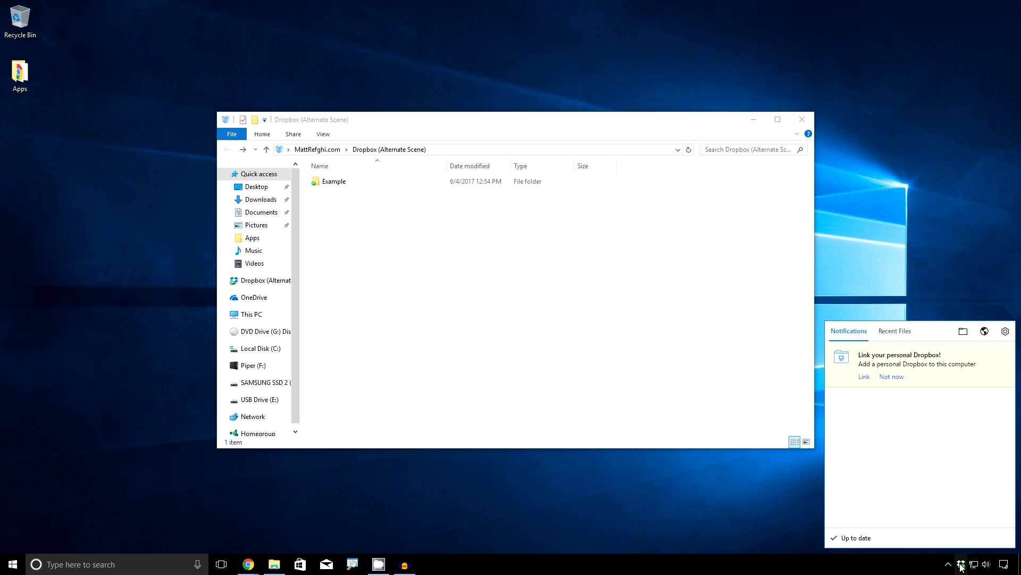
pyautogui.click(1005, 332)
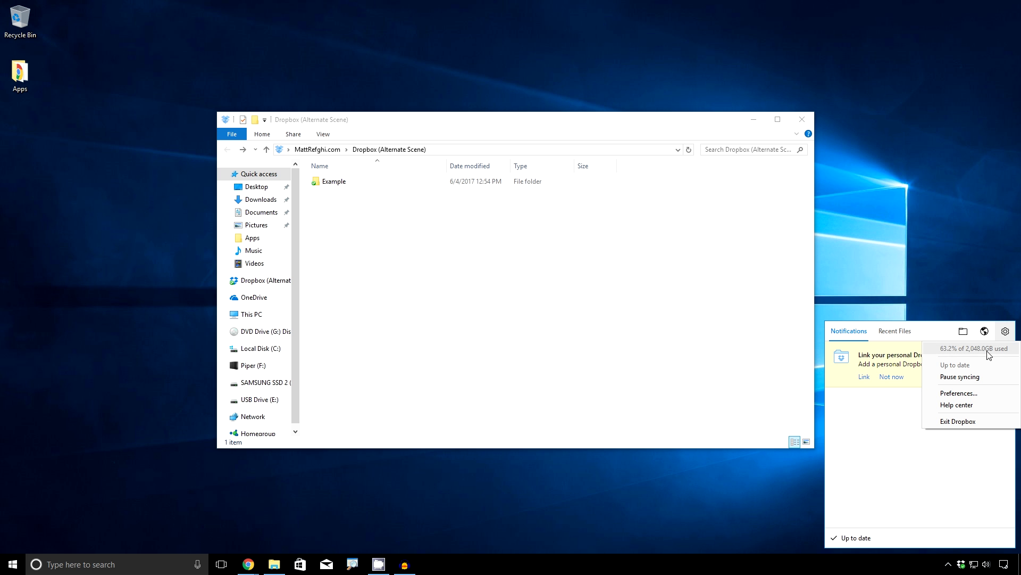
# Step: Open Selective Sync from the Preferences Account settings, listing nine folders with only Example checked
pyautogui.click(981, 394)
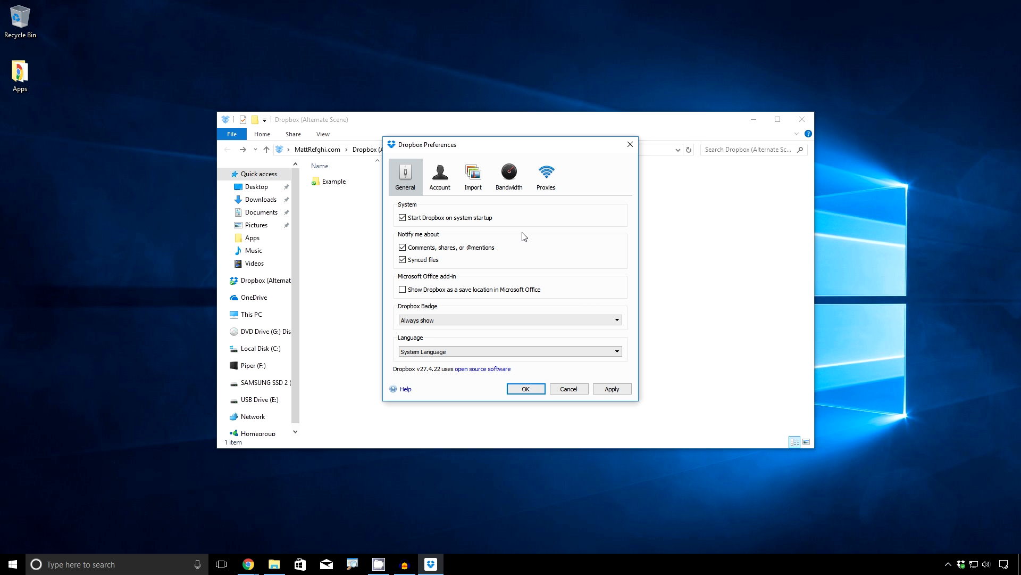
pyautogui.click(438, 183)
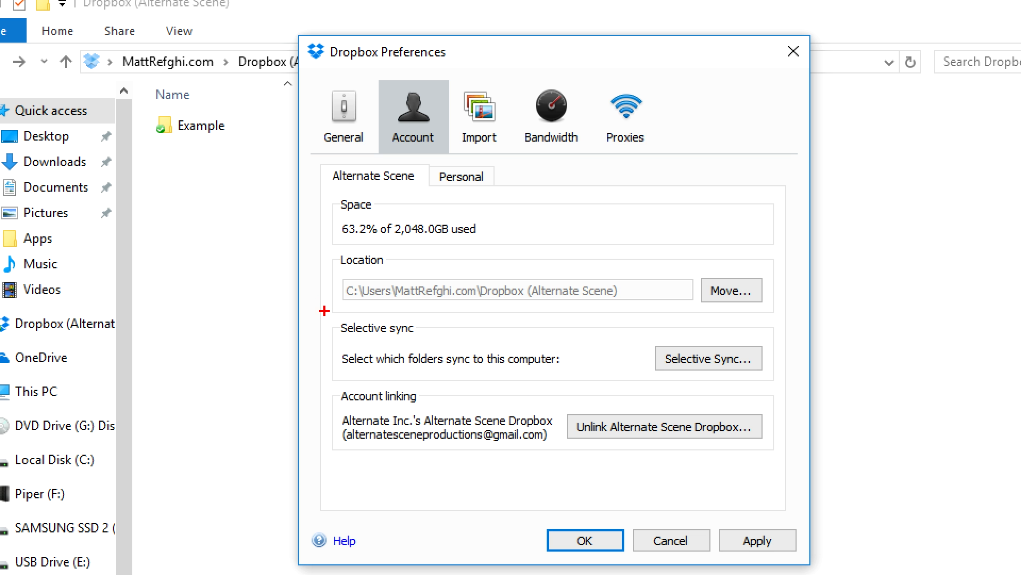
pyautogui.moveTo(322, 321)
pyautogui.mouseDown()
pyautogui.moveTo(660, 399)
pyautogui.moveTo(804, 390)
pyautogui.moveTo(783, 388)
pyautogui.mouseUp()
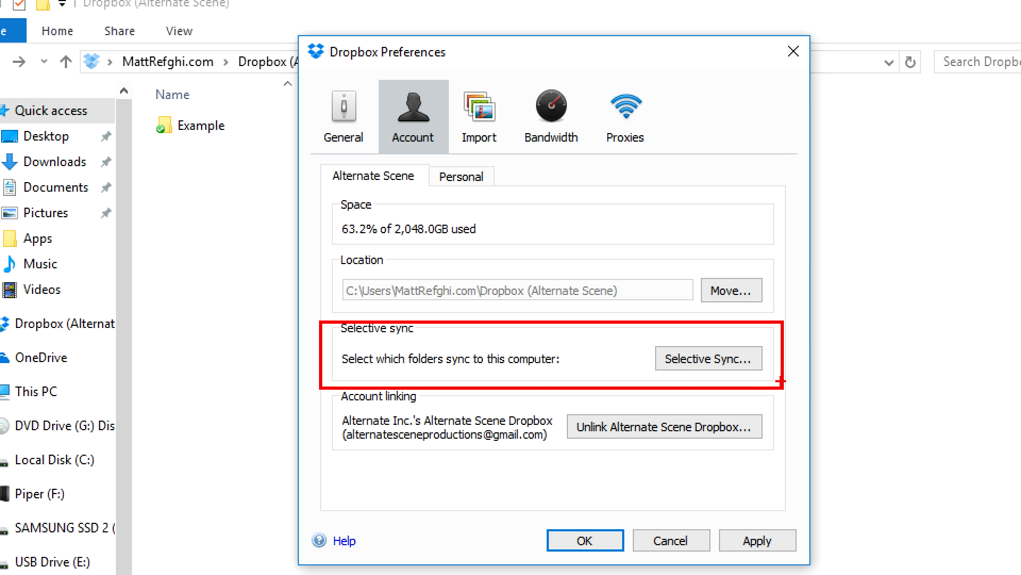
pyautogui.press('Escape')
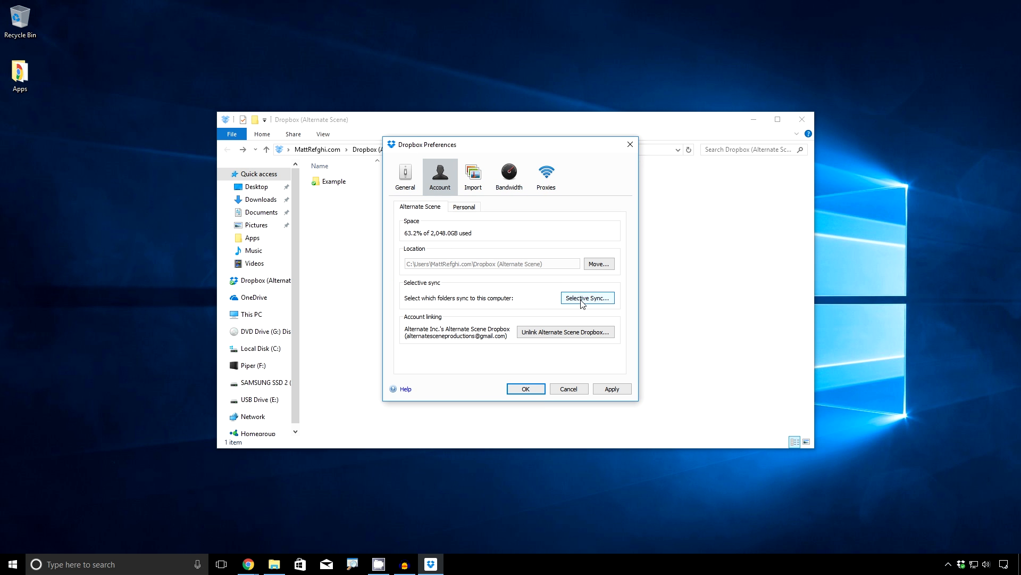
pyautogui.click(569, 298)
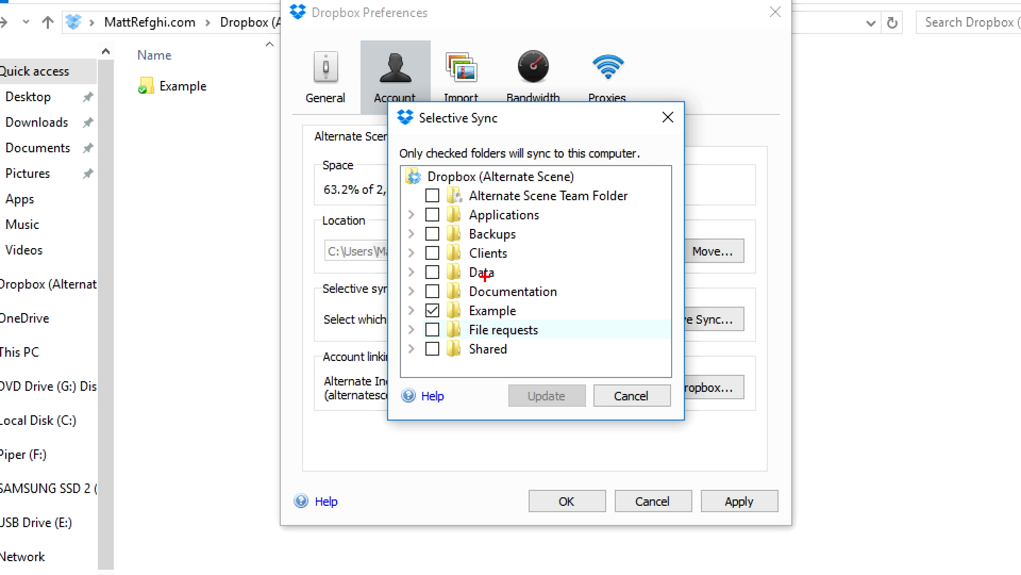
# Step: Expand Example in Selective Sync to reveal photos, and move the Example Explorer window left
pyautogui.moveTo(420, 301); pyautogui.dragTo(445, 320)
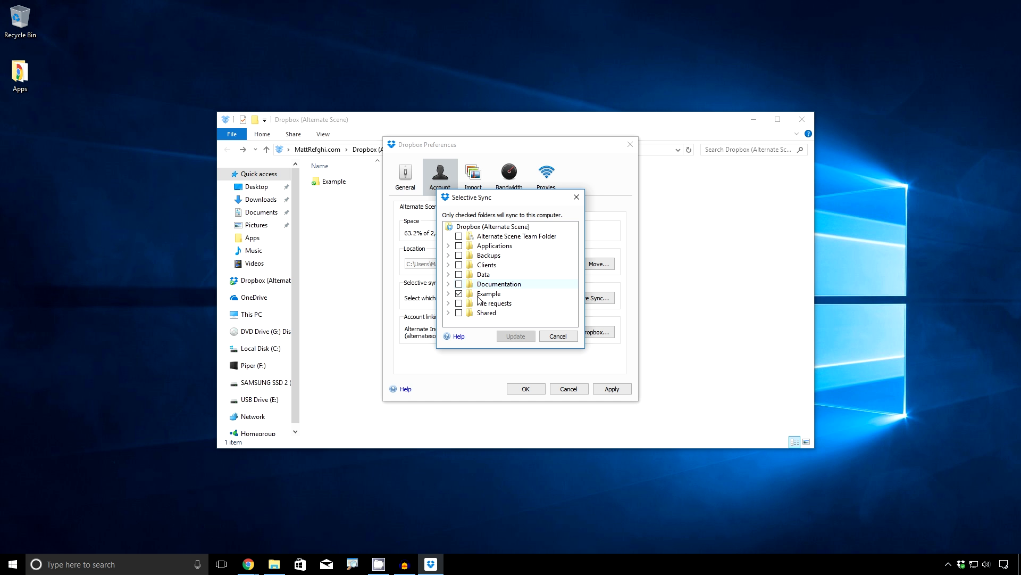
pyautogui.click(448, 294)
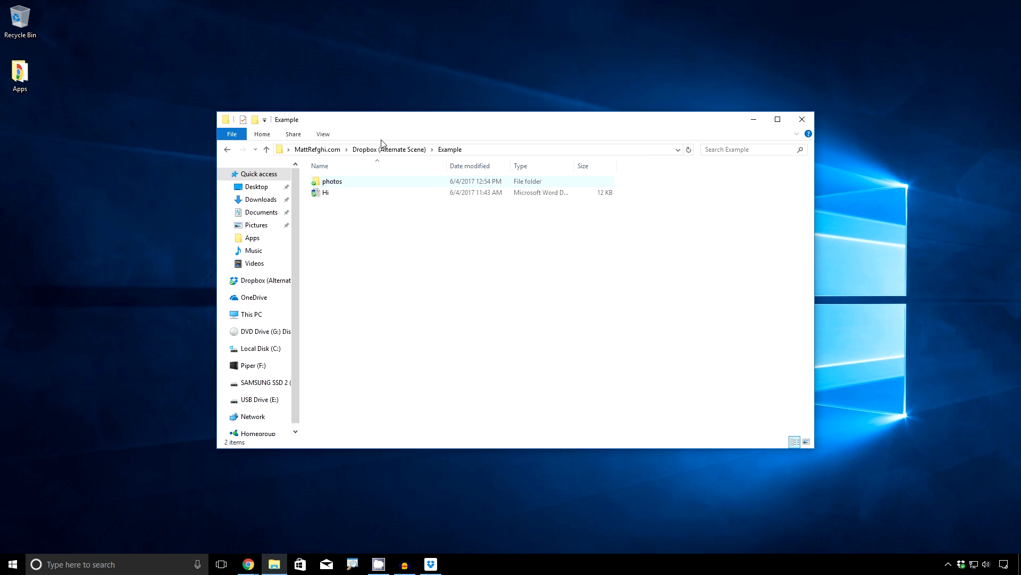
pyautogui.moveTo(376, 119); pyautogui.dragTo(246, 124)
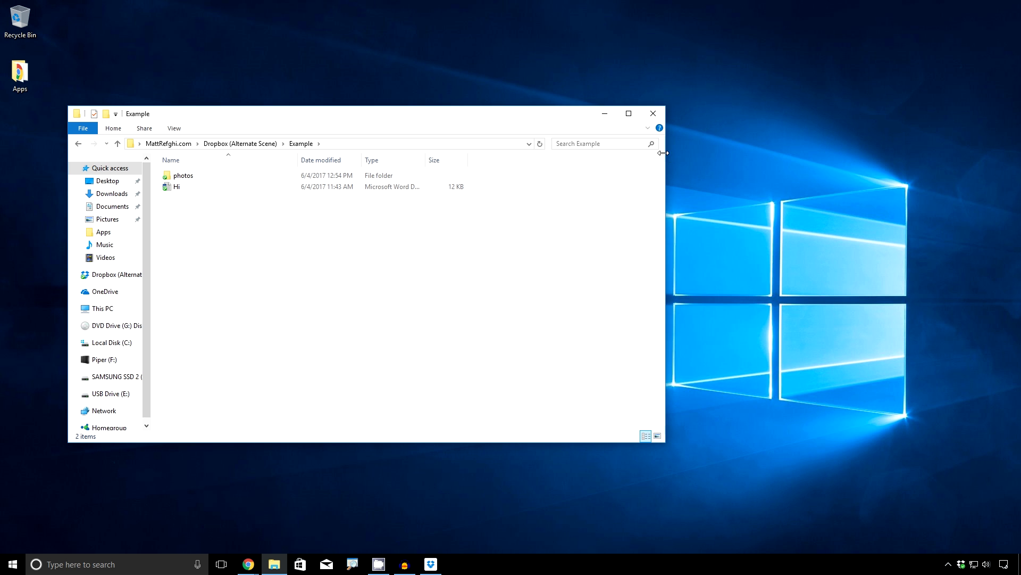
# Step: Narrow the Example Explorer window and place the Selective Sync list beside it
pyautogui.moveTo(663, 153); pyautogui.dragTo(464, 152)
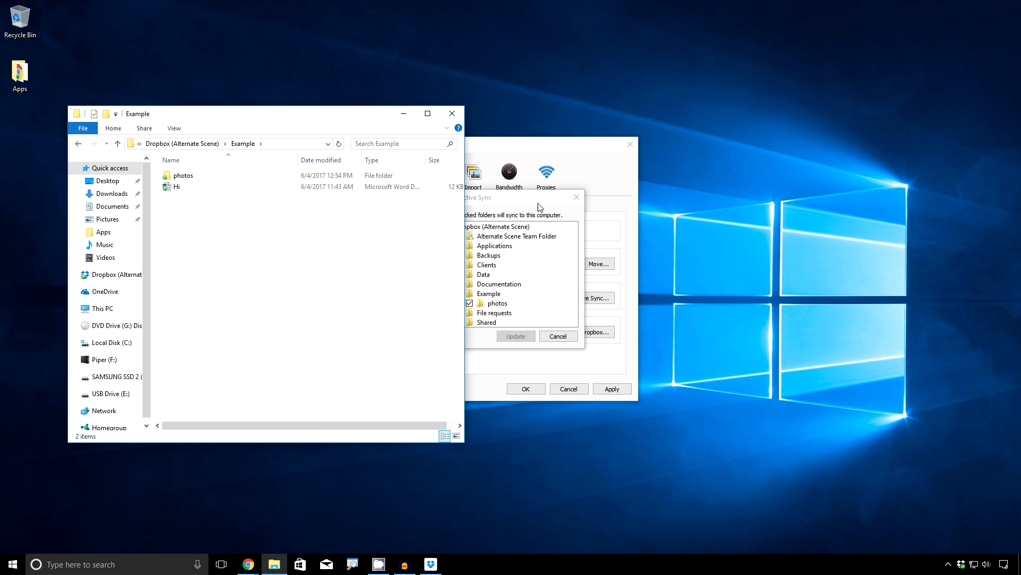
pyautogui.click(486, 202)
pyautogui.moveTo(486, 202); pyautogui.dragTo(549, 201)
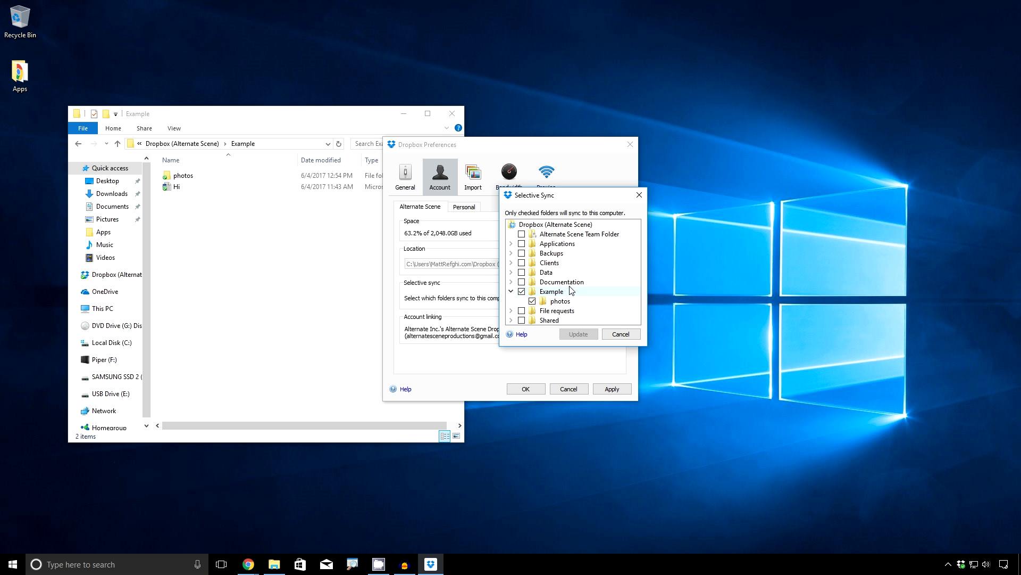
# Step: Uncheck photos under Example and apply the selection with Update
pyautogui.click(532, 302)
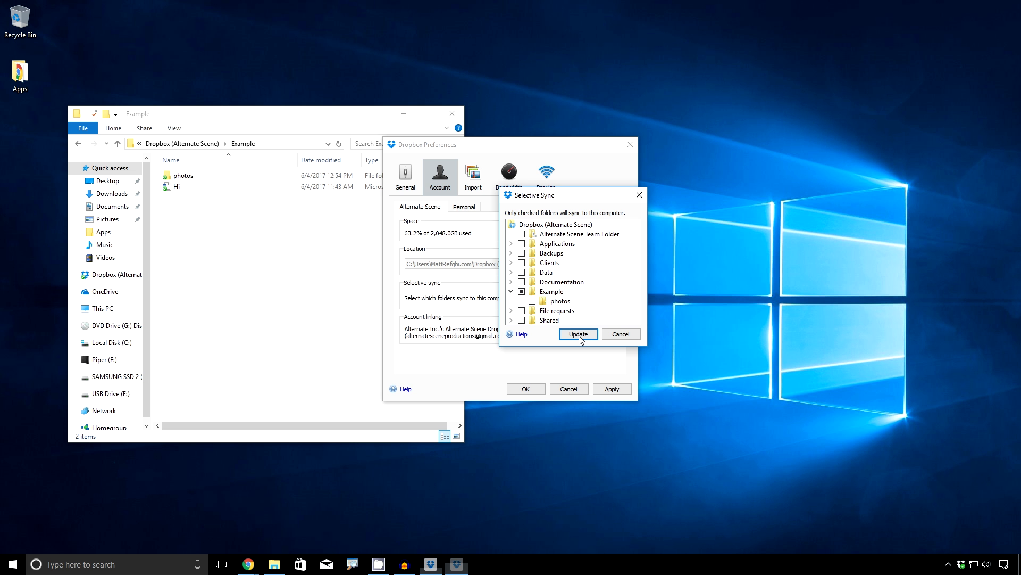
pyautogui.click(583, 340)
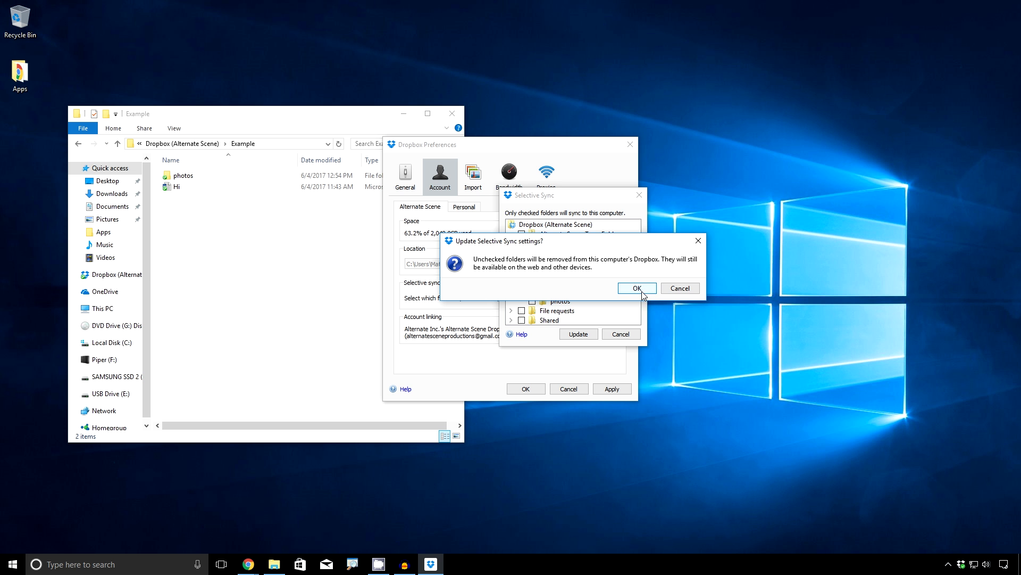
# Step: Confirm removing the unchecked photos folder from this computer
pyautogui.click(645, 291)
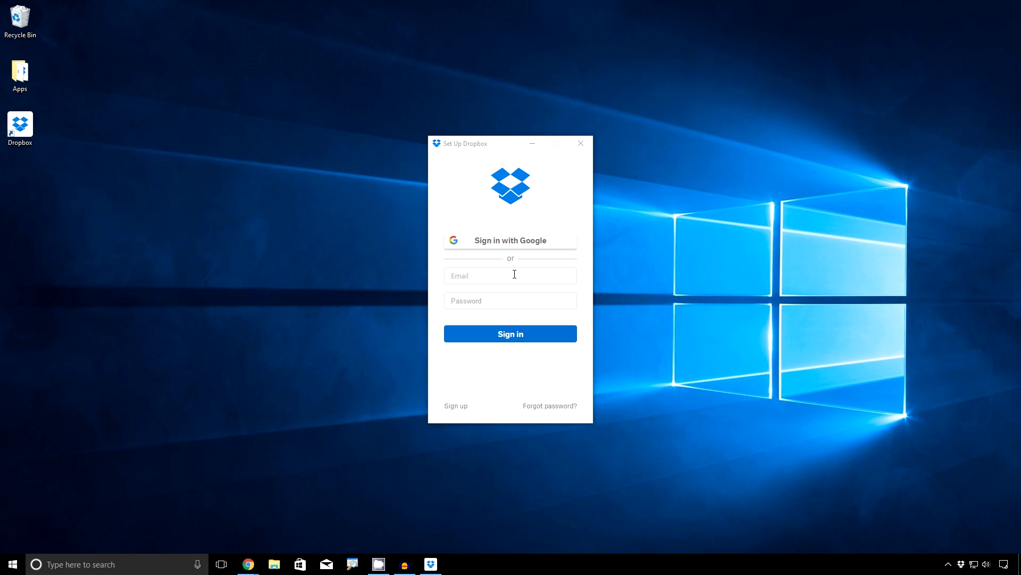
# Step: Sign in with the account e-mail and password, then choose folders to sync
pyautogui.click(512, 275)
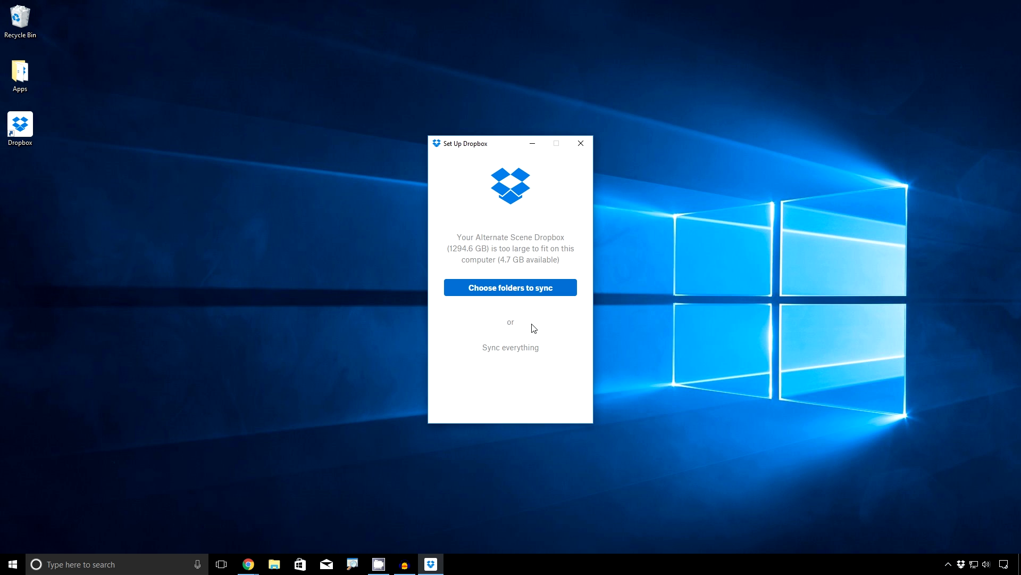
pyautogui.click(508, 287)
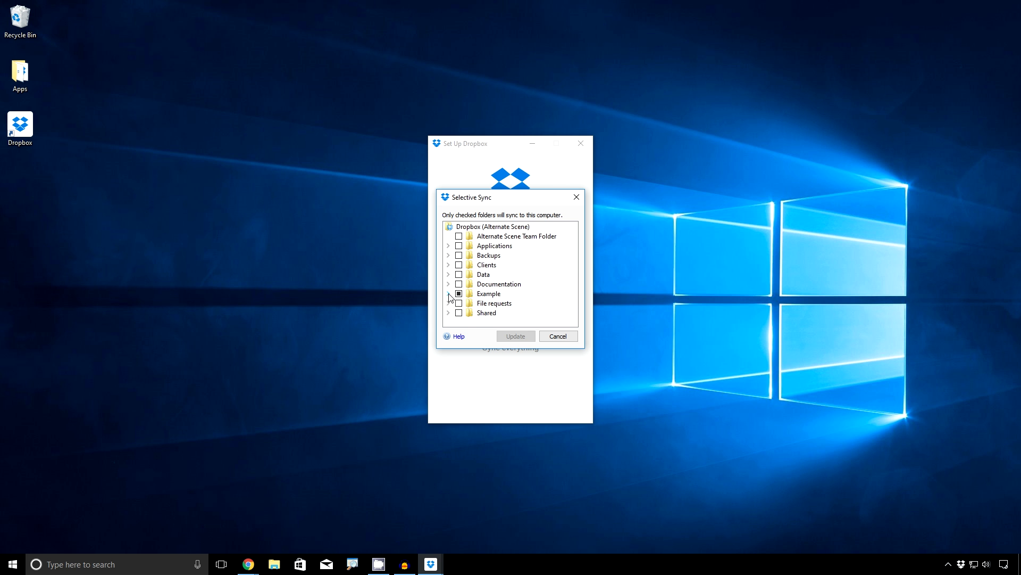
# Step: Expand Example, toggle photos, finish setup with Update, and skip adding a personal Dropbox
pyautogui.click(449, 294)
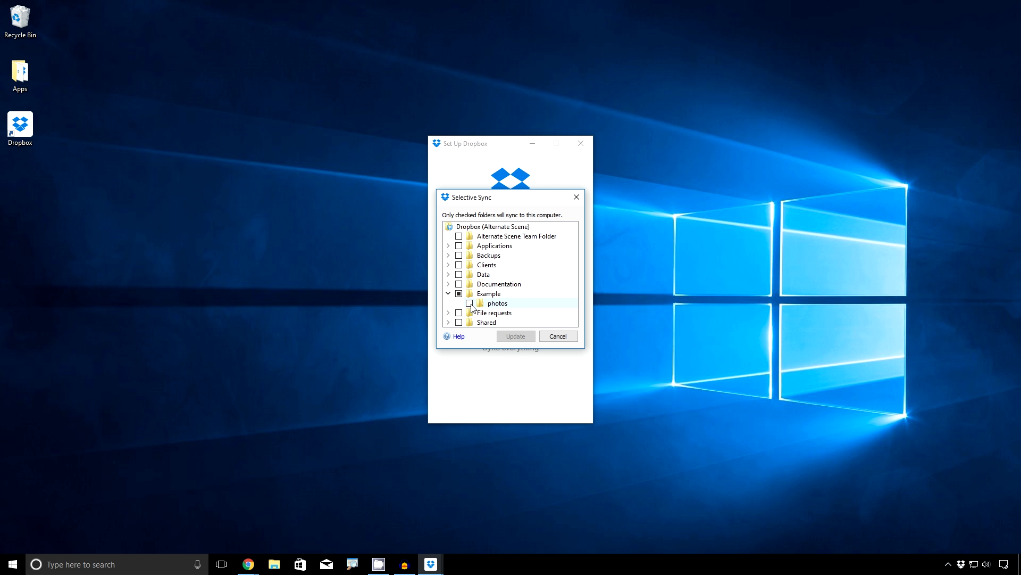
pyautogui.click(470, 304)
pyautogui.click(516, 337)
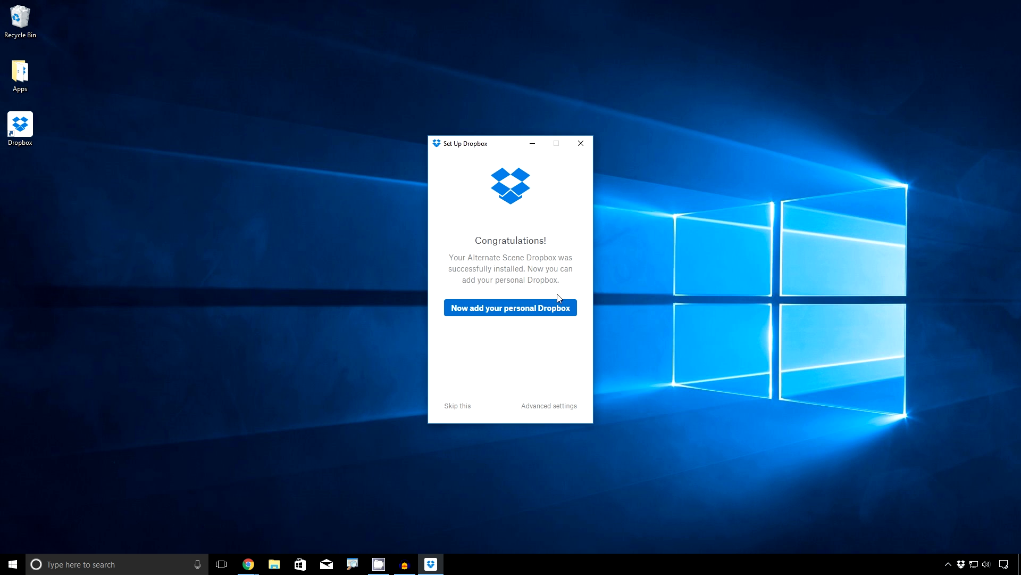
pyautogui.click(460, 408)
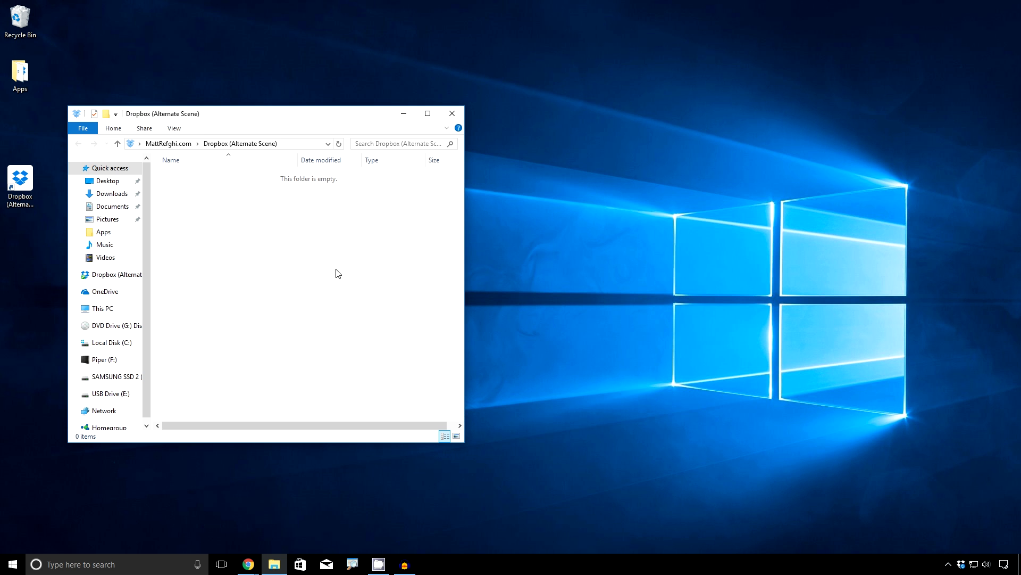
pyautogui.click(760, 495)
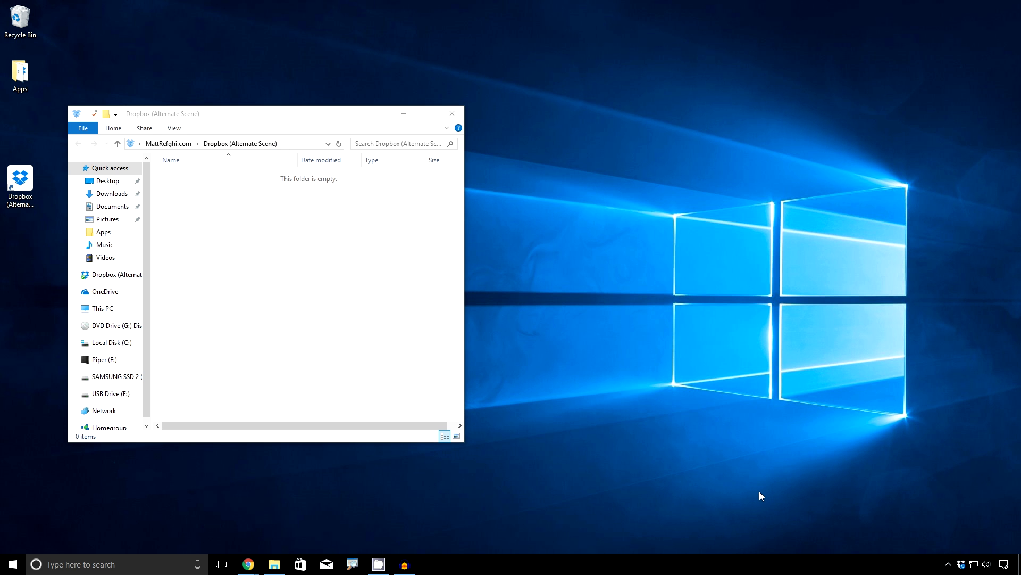
pyautogui.click(961, 565)
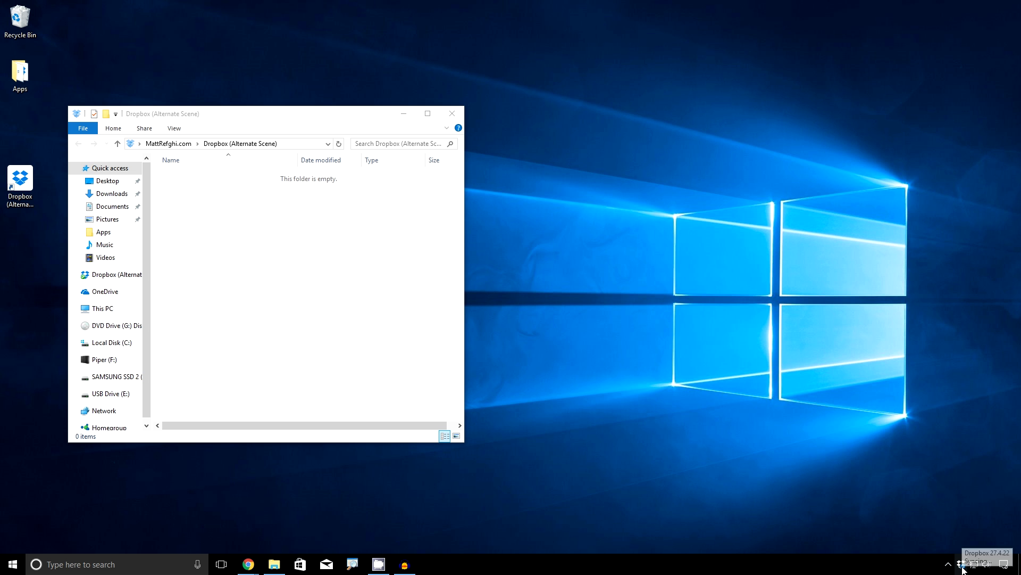